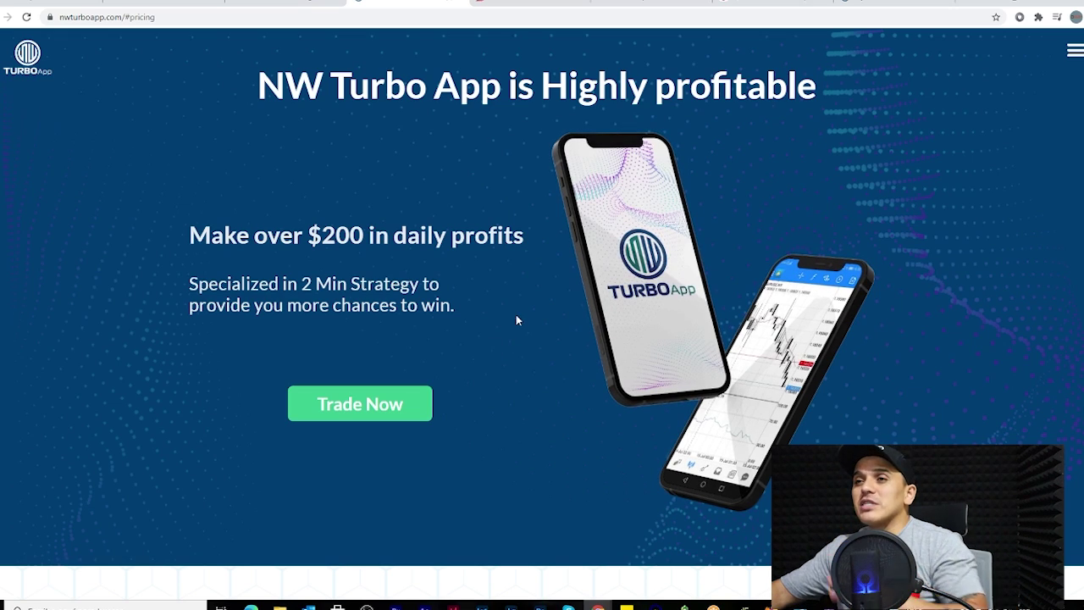
Jump to the Trade NOW section and scroll down to the NW Turbo App pricing
scroll(593, 310, "down", 2)
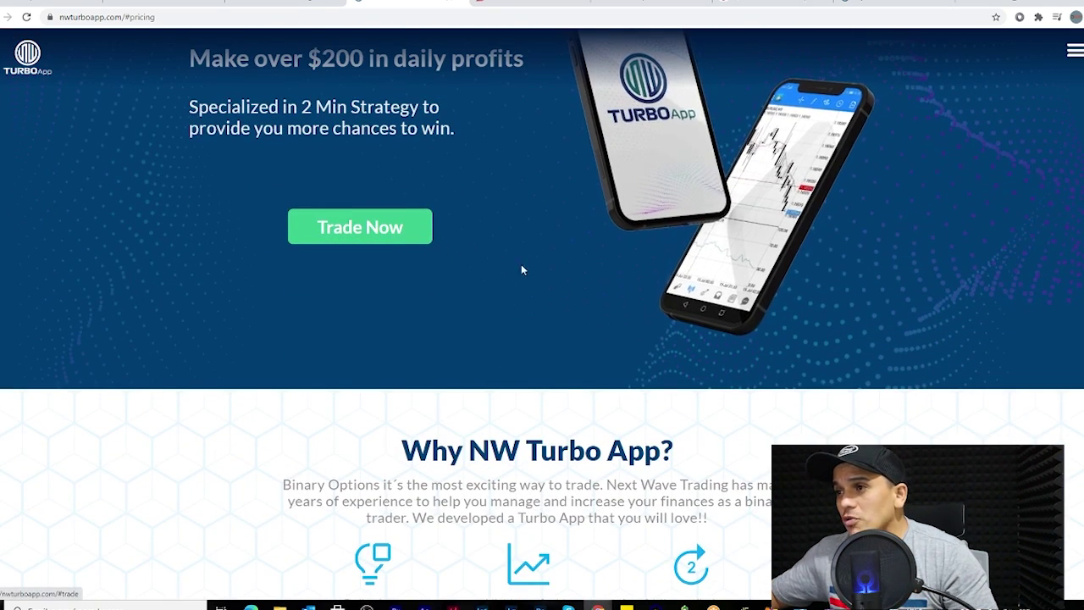
left_click(395, 248)
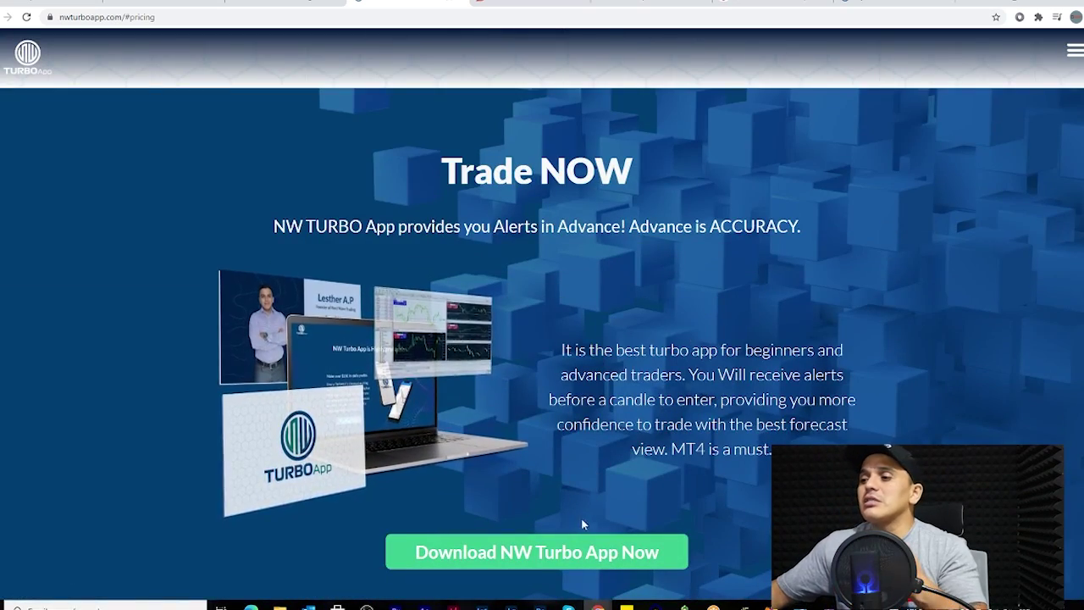
scroll(685, 332, "down", 2)
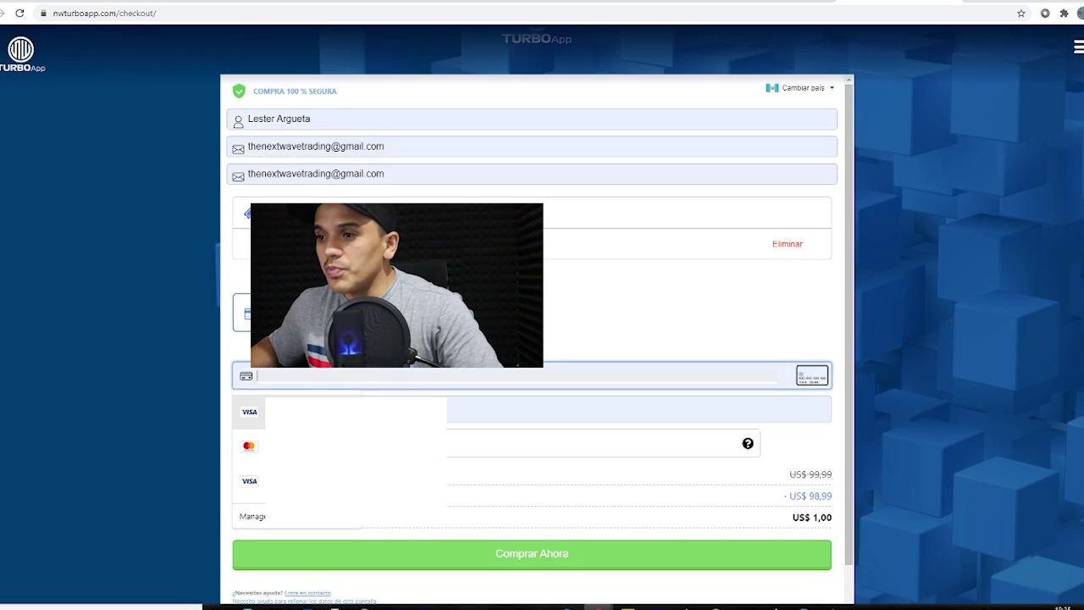
Pay with the saved Visa card to complete the US$1.00 NW Turbo APP purchase
left_click(333, 404)
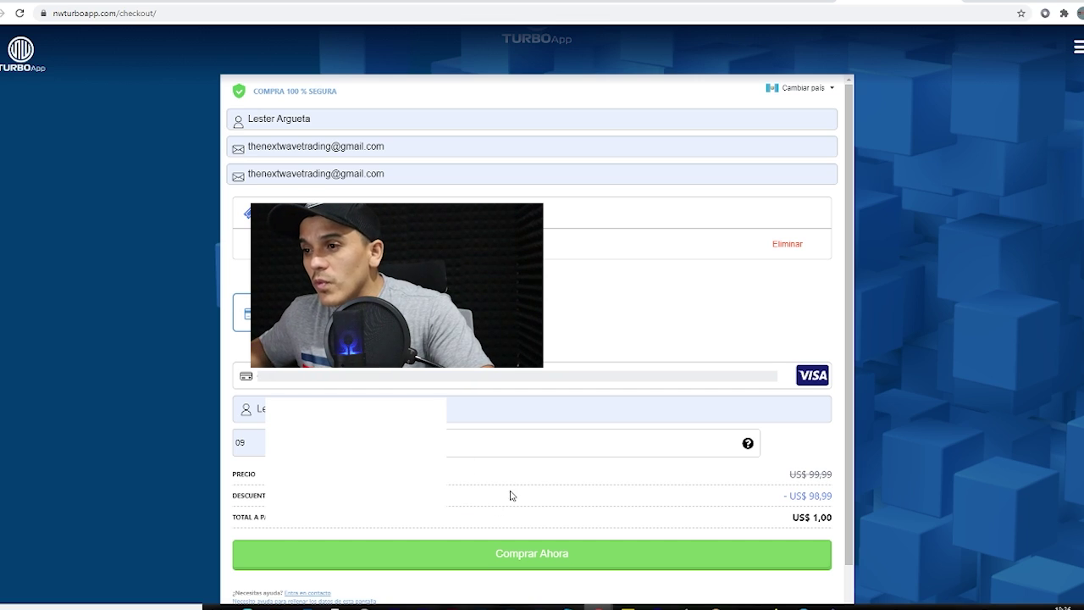
left_click(533, 560)
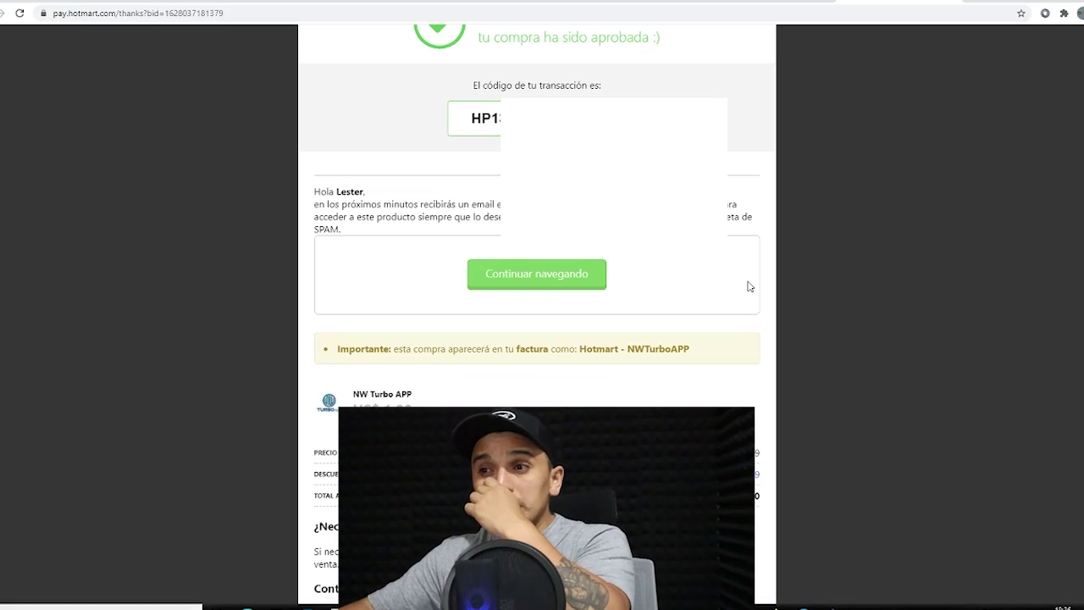
scroll(634, 324, "up", 2)
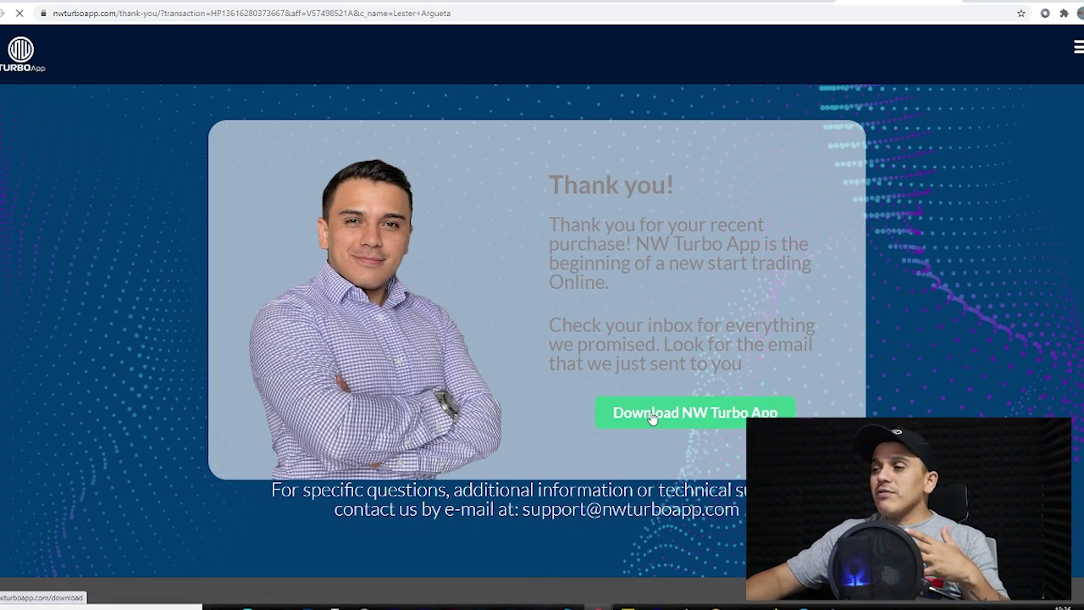
Go to the NW Turbo App site's Download page via the navigation menu
left_click(652, 415)
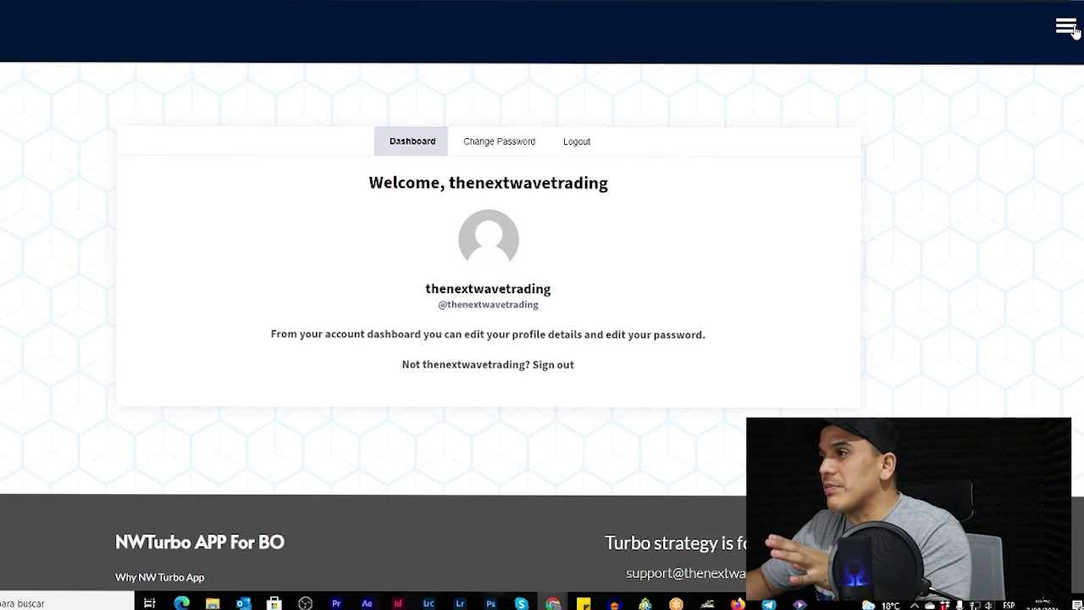
left_click(1066, 27)
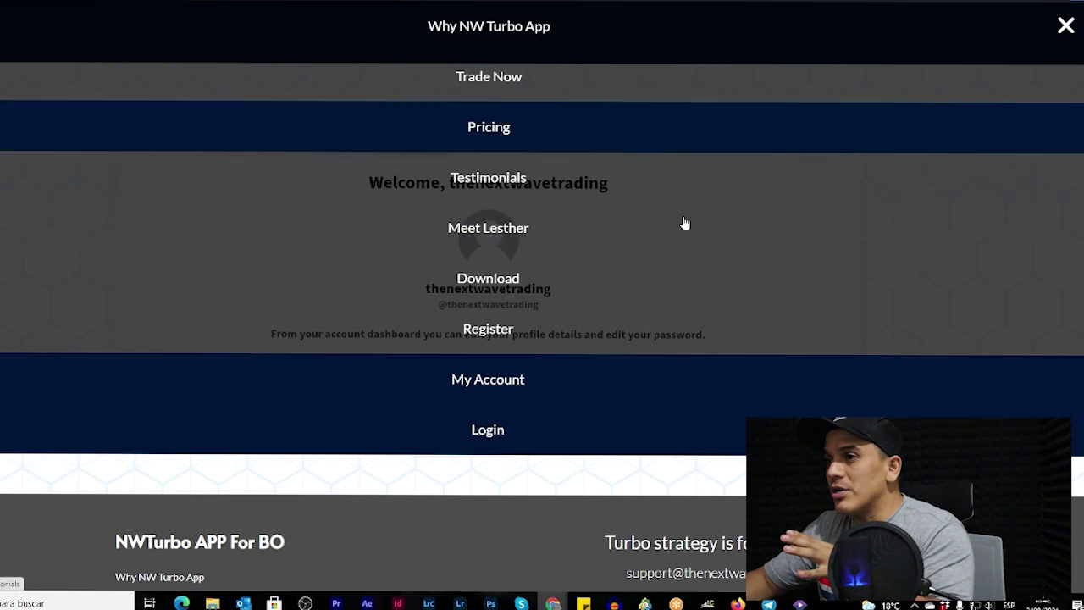
left_click(571, 302)
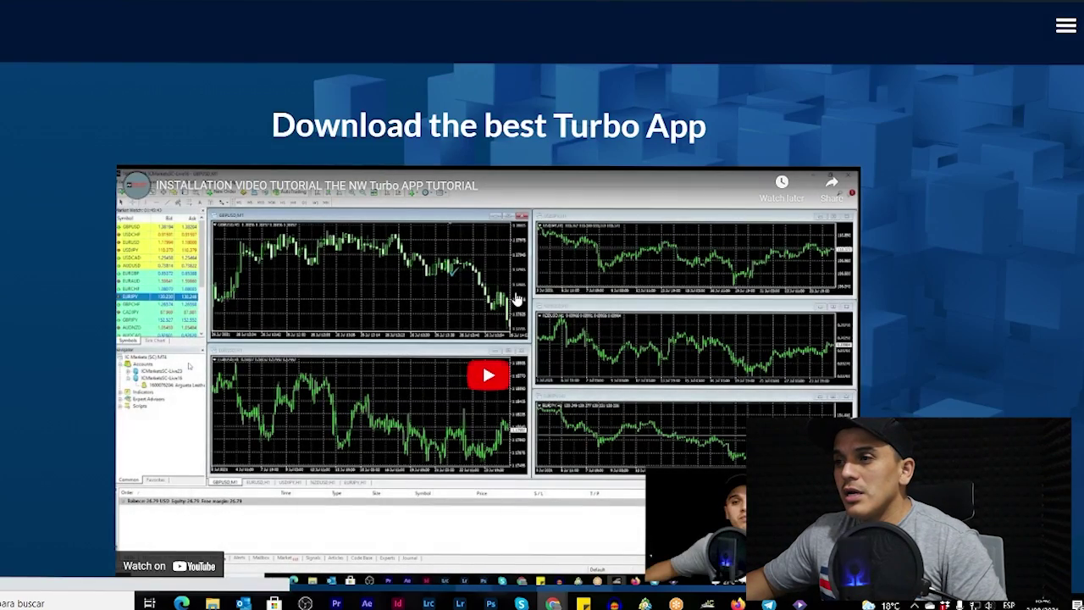
Close the activation popup and start downloading the NW Turbo App zip
scroll(975, 347, "down", 2)
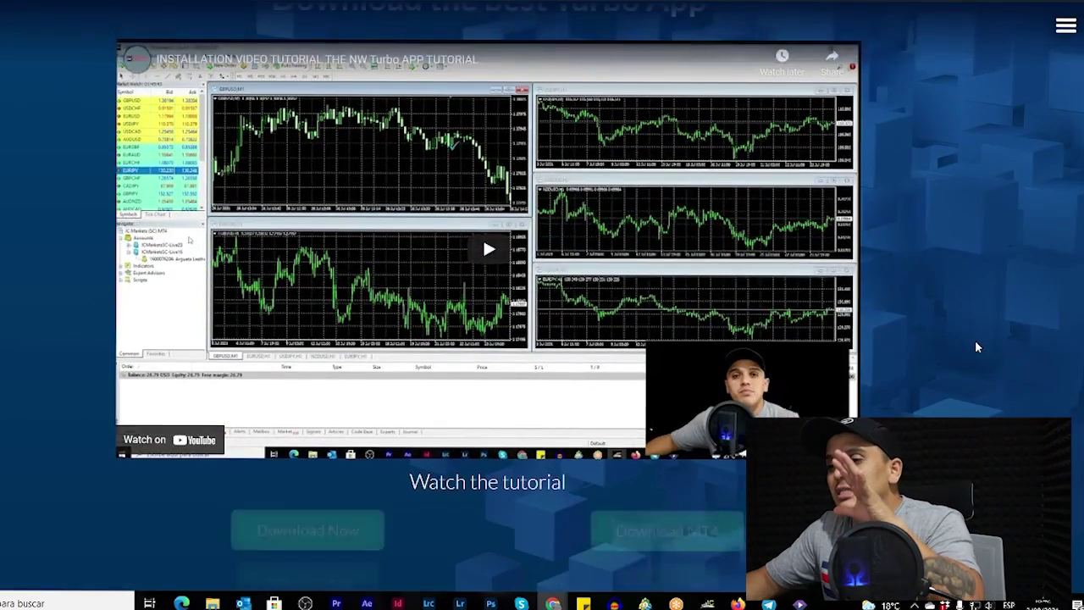
scroll(976, 346, "down", 1)
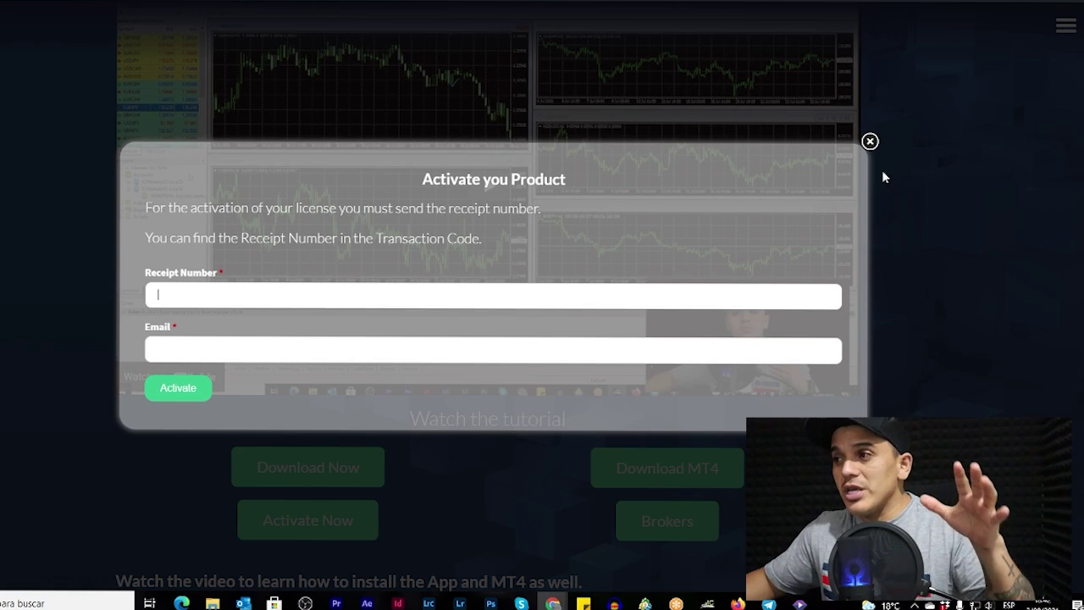
left_click(869, 141)
scroll(382, 477, "down", 1)
scroll(335, 354, "down", 1)
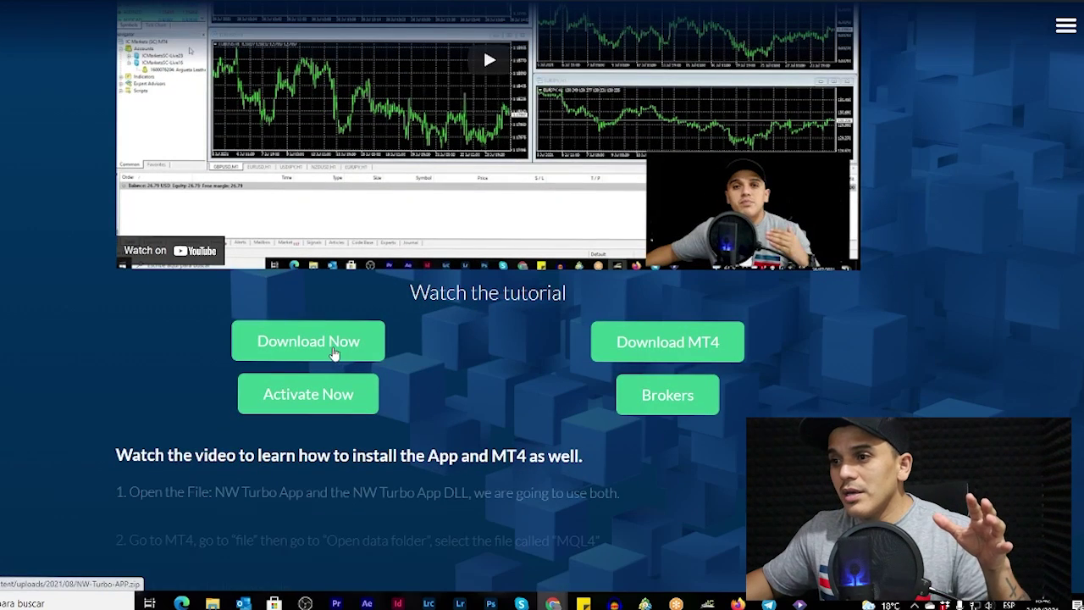
left_click(333, 343)
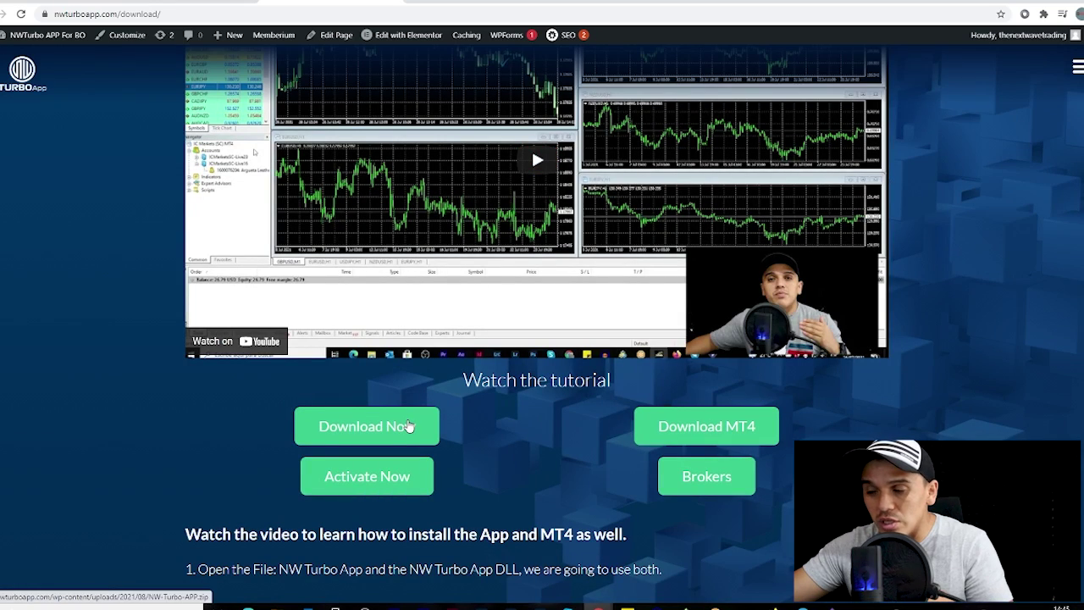
Download the NW Turbo APP zip again, show it in its folder and open it
left_click(409, 426)
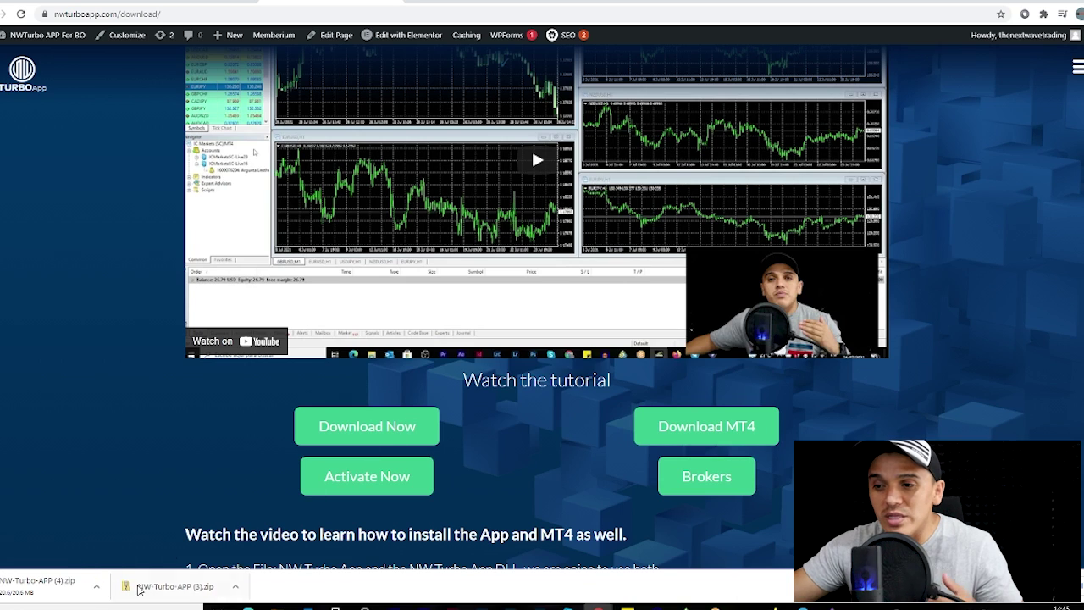
right_click(74, 589)
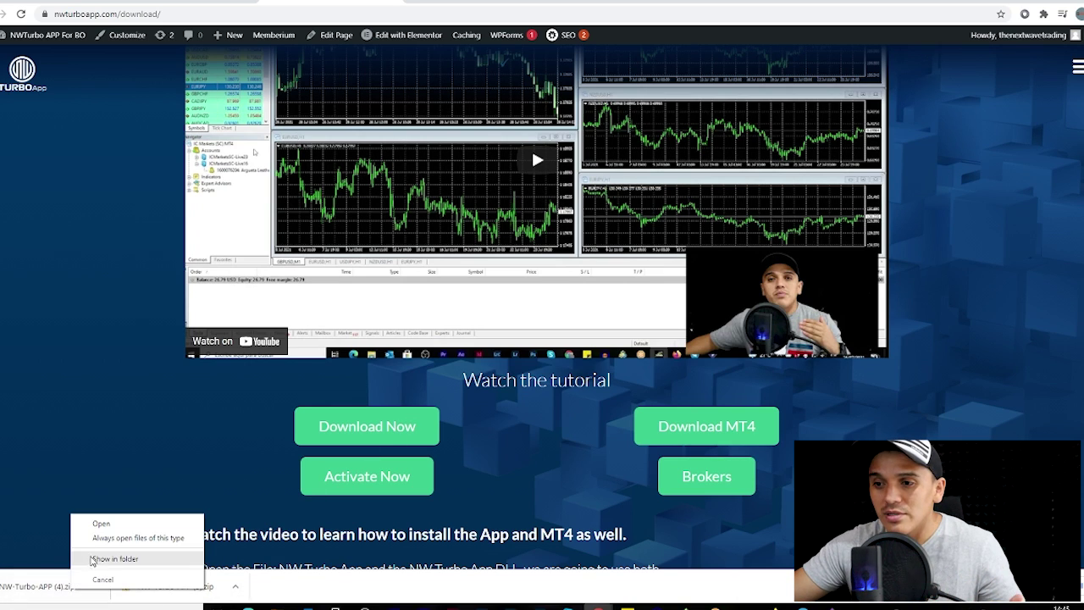
left_click(94, 558)
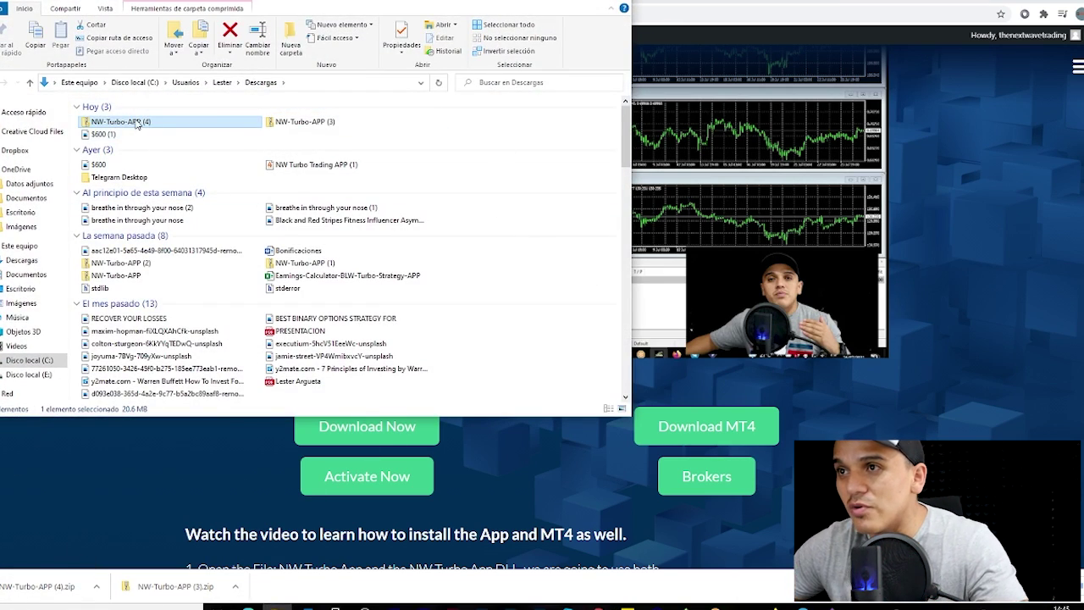
double_click(136, 124)
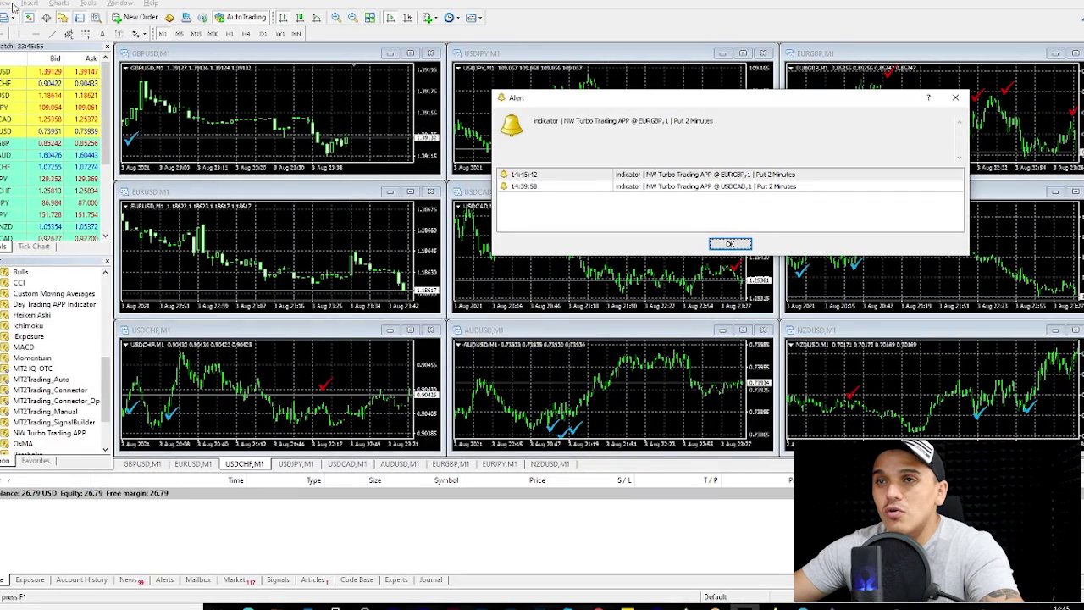
Dismiss the signal alert and open MT4's data folder at MQL4\Indicators
left_click(956, 97)
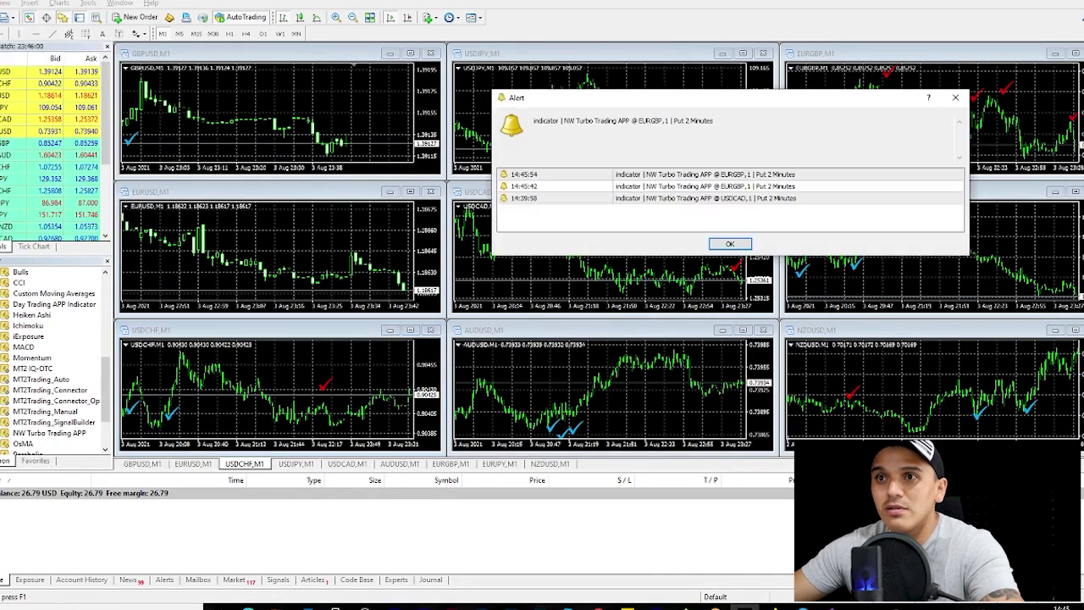
left_click(9, 3)
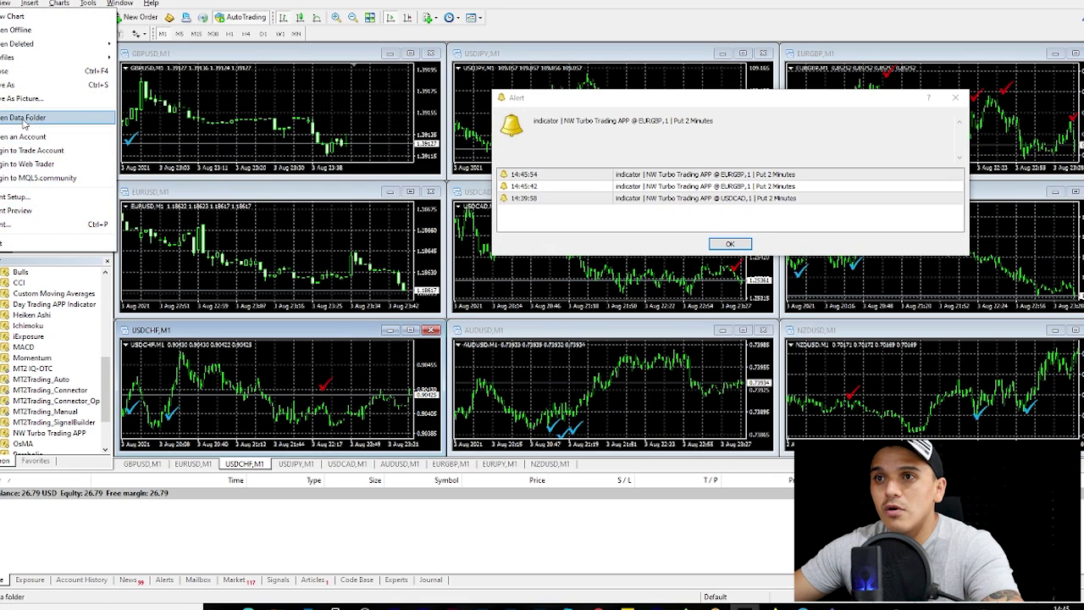
left_click(39, 113)
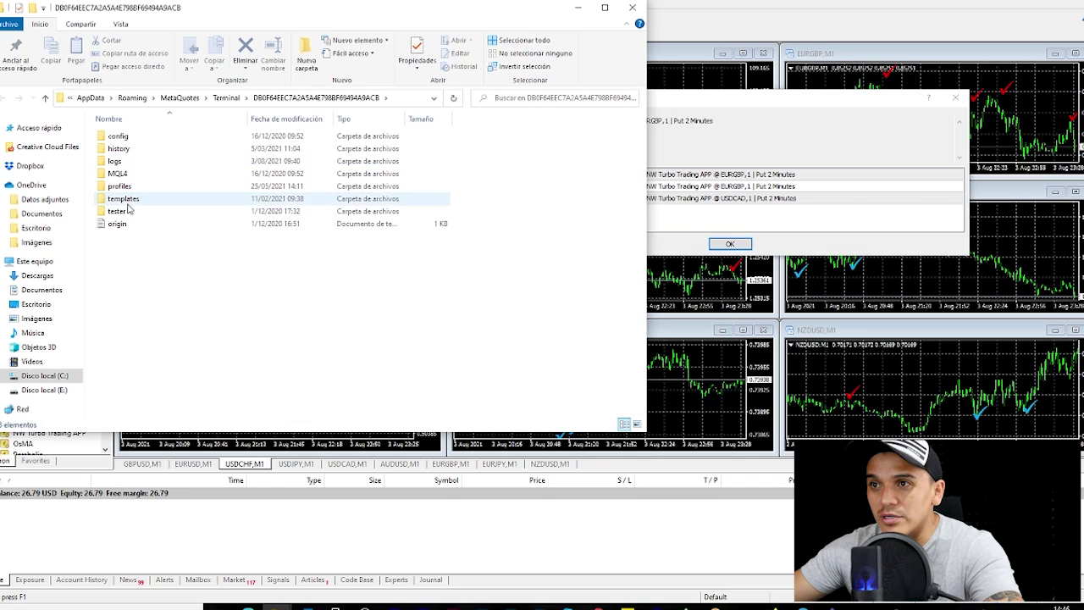
double_click(119, 174)
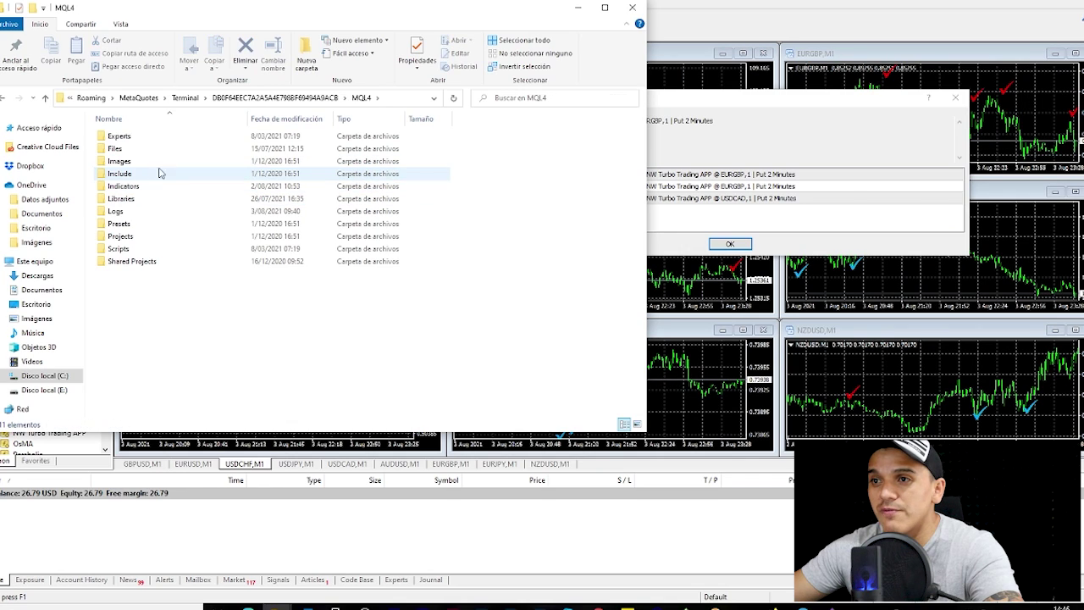
left_click(132, 187)
double_click(123, 186)
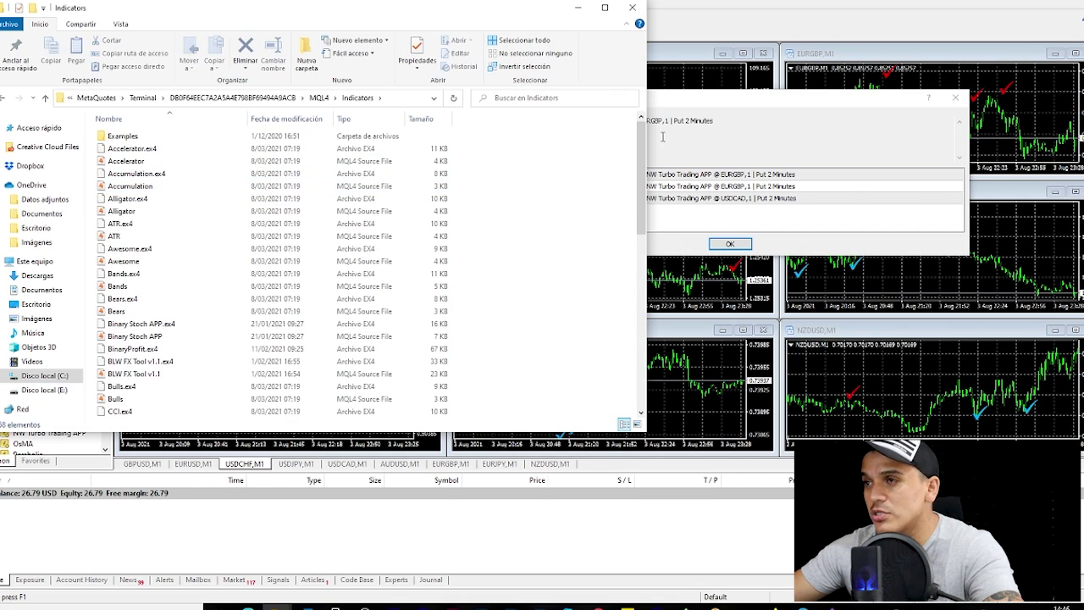
Copy the NW Turbo APP indicator file from the download folder into Indicators
key("alt+Tab")
left_click(513, 150)
right_click(506, 153)
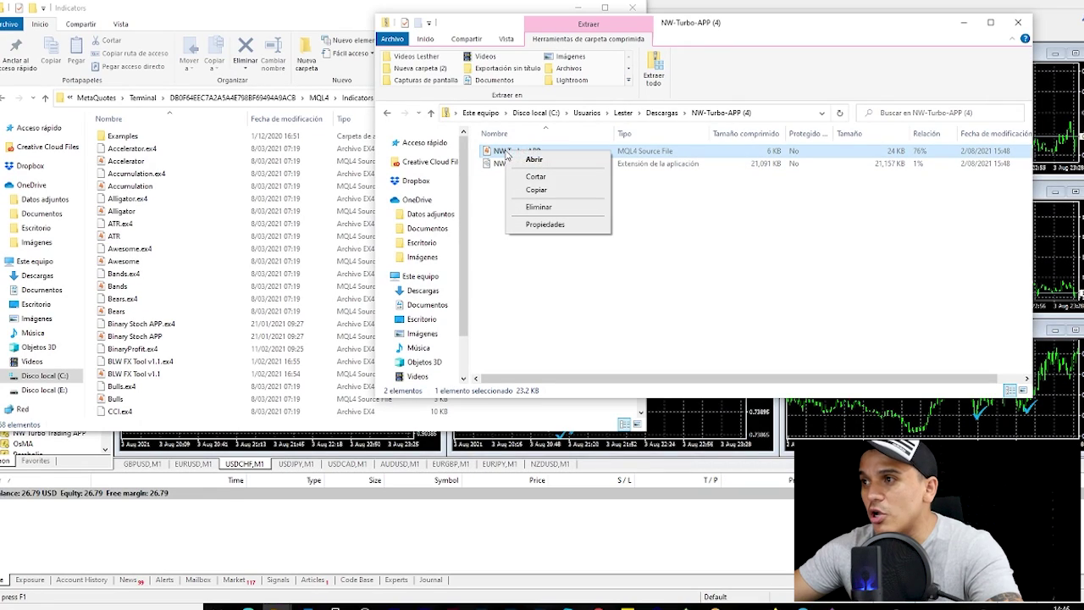
left_click(546, 186)
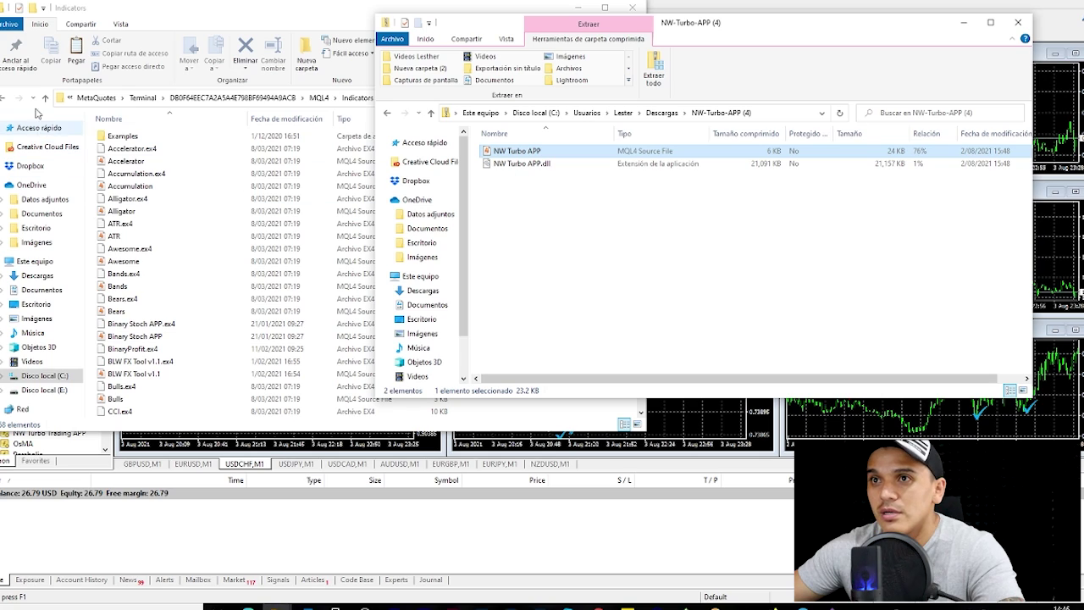
Copy NW Turbo APP.dll into MQL4\Libraries and close the folder window
left_click(7, 99)
double_click(138, 202)
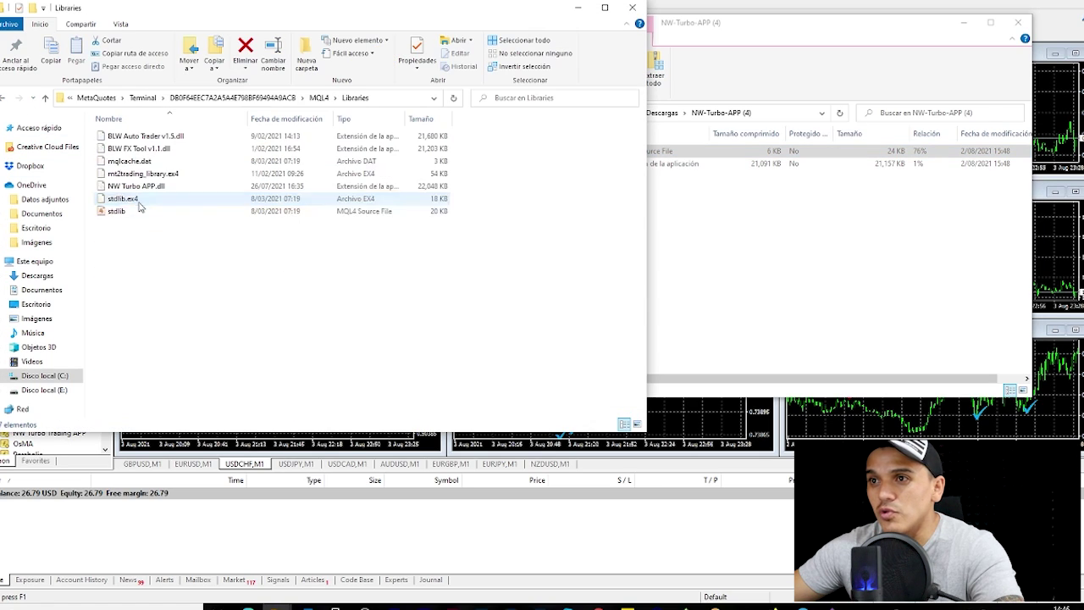
left_click(771, 235)
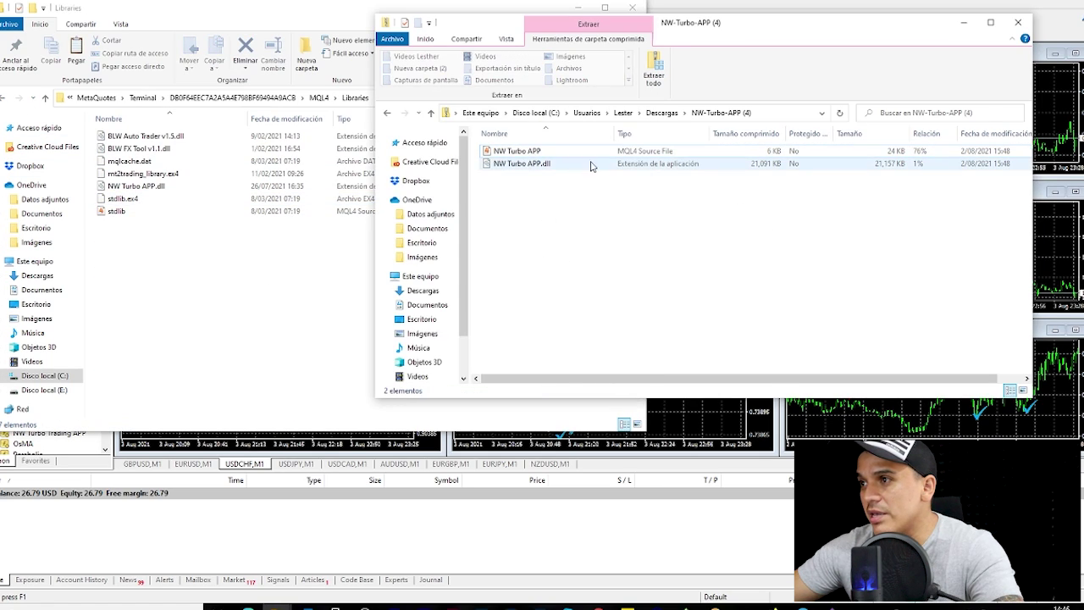
left_click(523, 166)
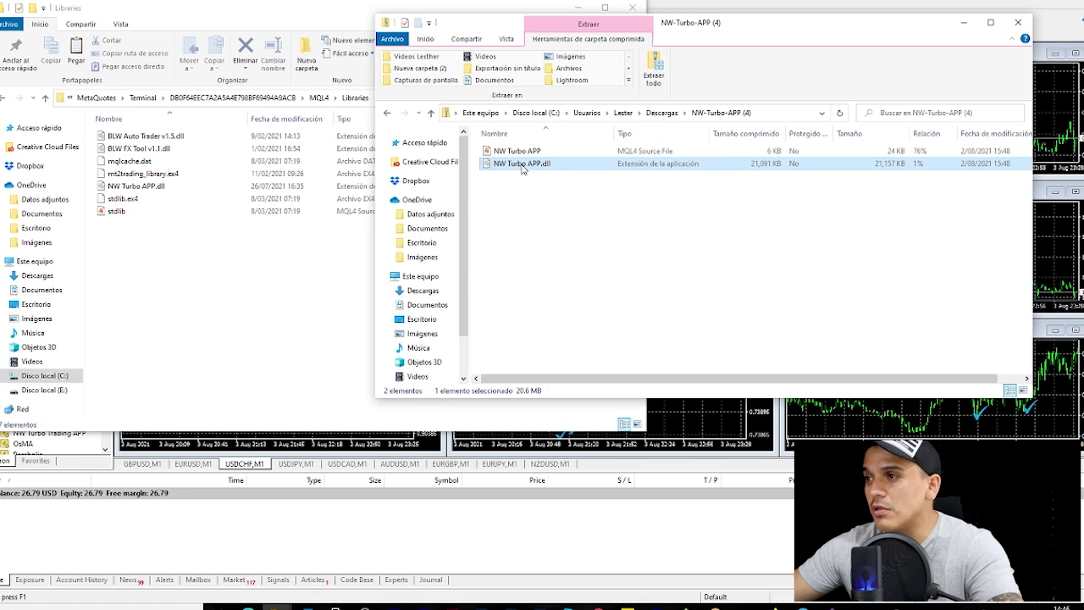
right_click(523, 168)
left_click(561, 206)
left_click(171, 264)
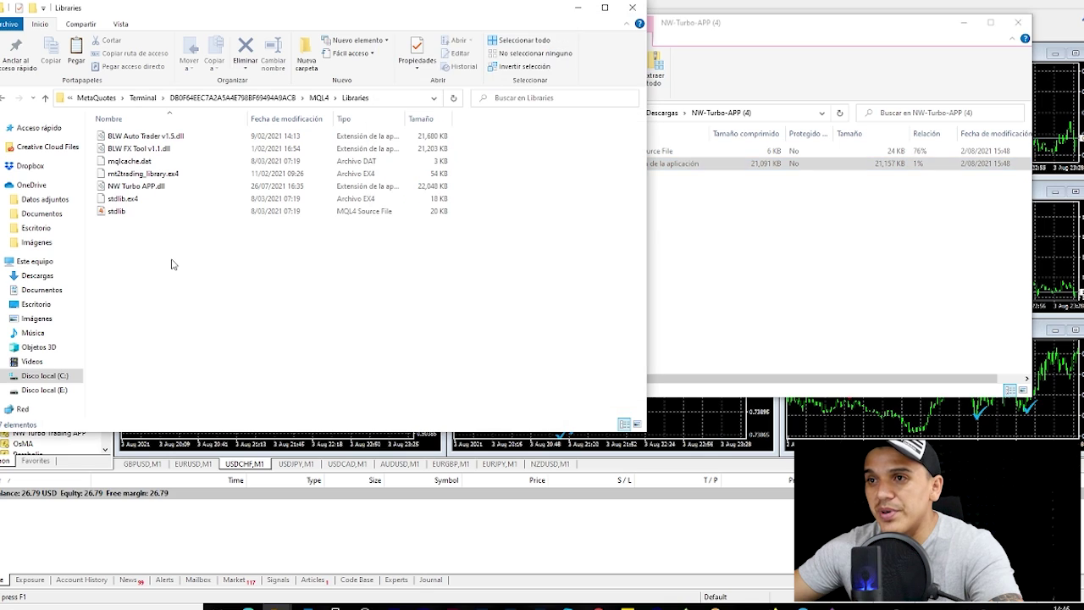
left_click(632, 7)
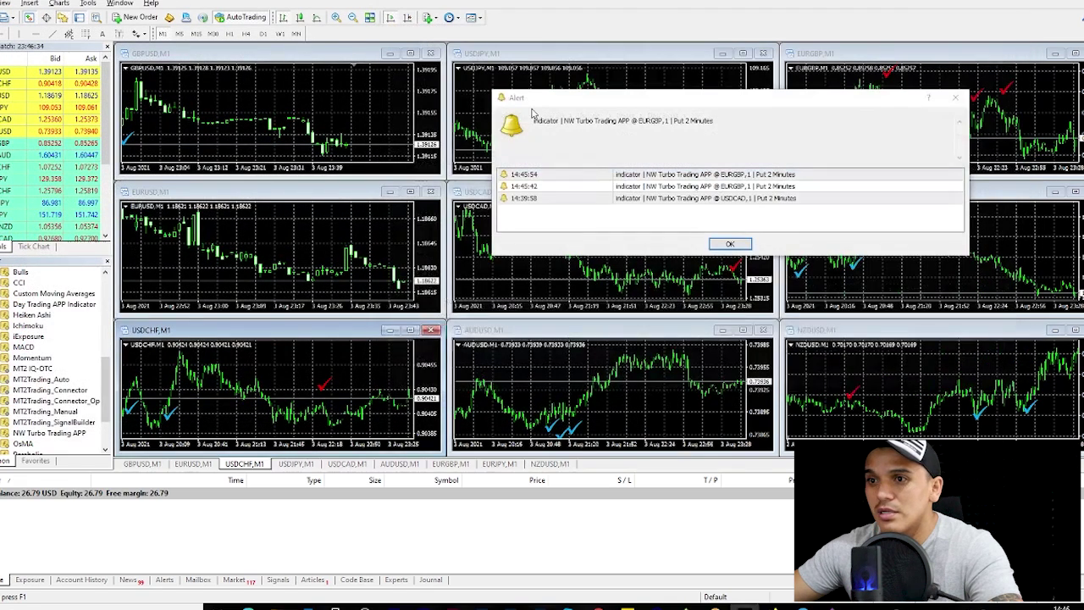
Refresh the Navigator's Indicators list so NW Turbo APP appears
scroll(34, 321, "up", 3)
scroll(17, 296, "up", 3)
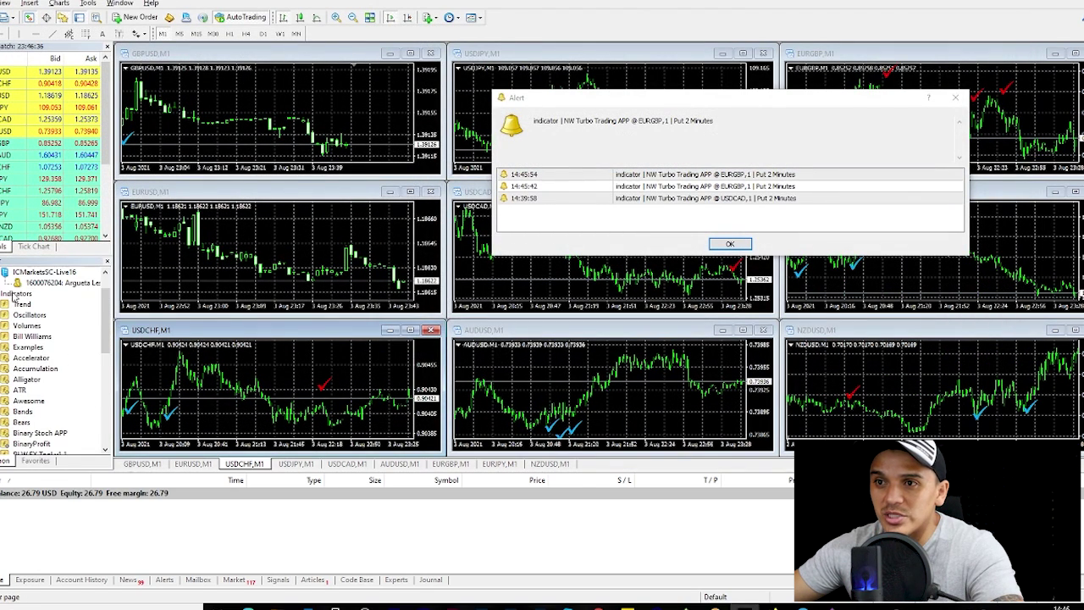
right_click(16, 295)
left_click(51, 342)
Attach NW Turbo Trading APP to the EURUSD chart with DLL imports allowed
scroll(60, 370, "down", 5)
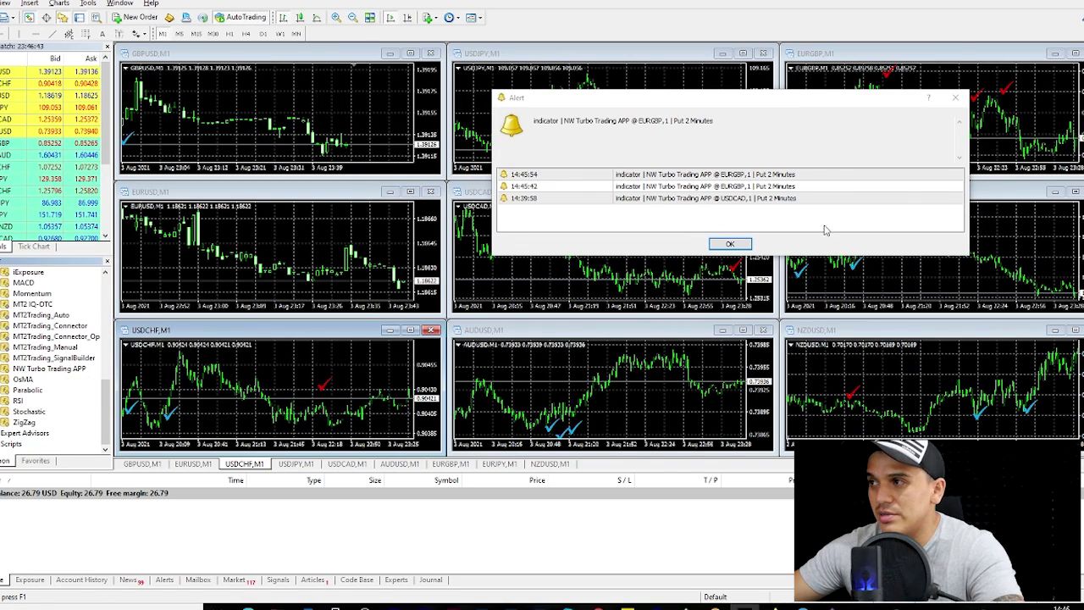
left_click_drag(47, 368, 227, 260)
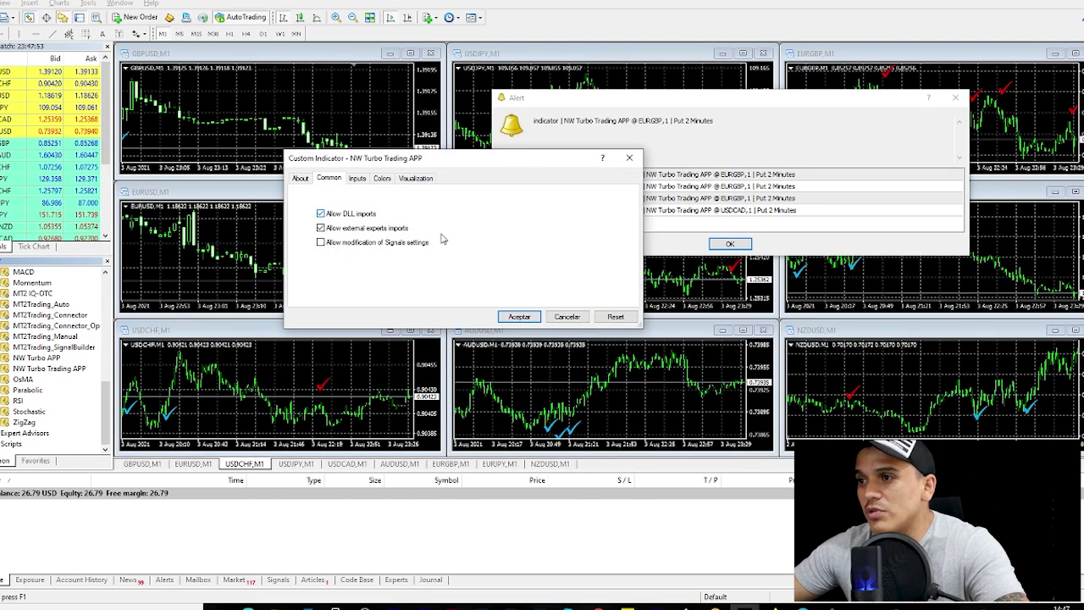
left_click(518, 317)
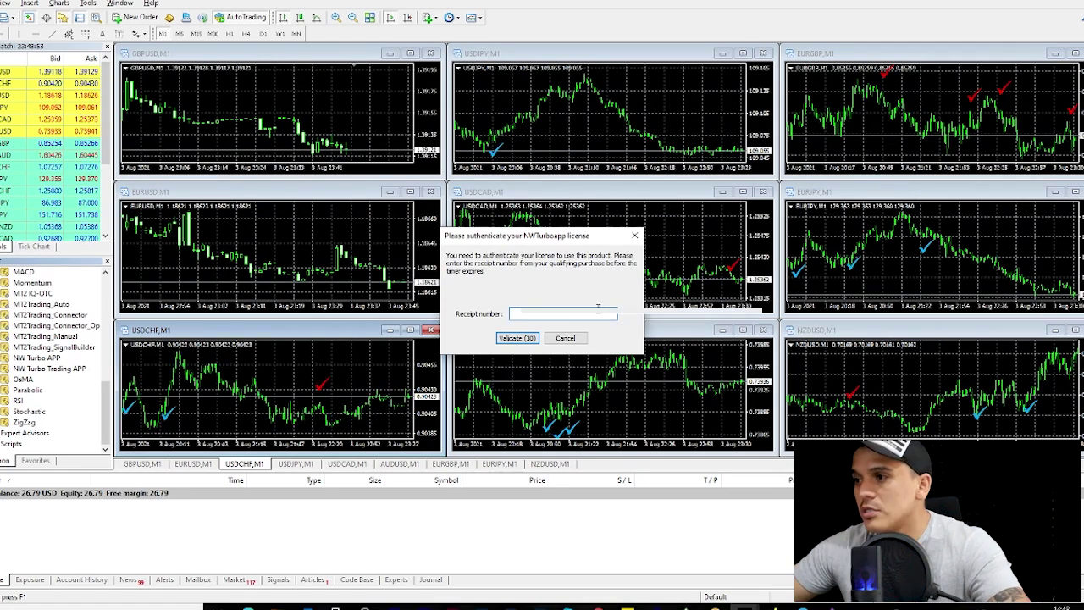
Paste the purchase receipt number, validate the license, and select the USDCAD chart
key("ctrl+v")
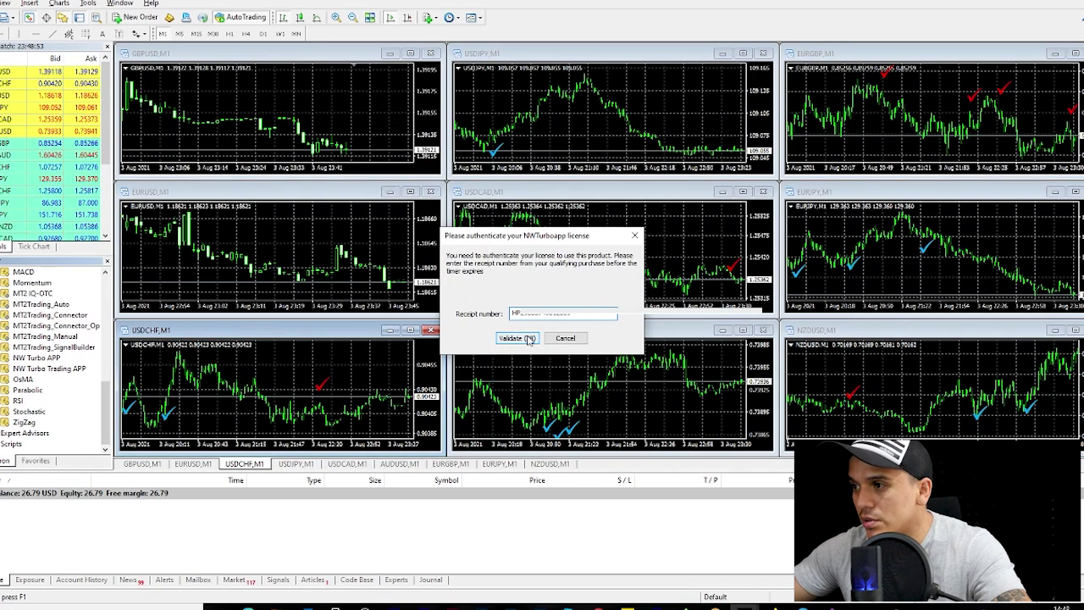
left_click(528, 339)
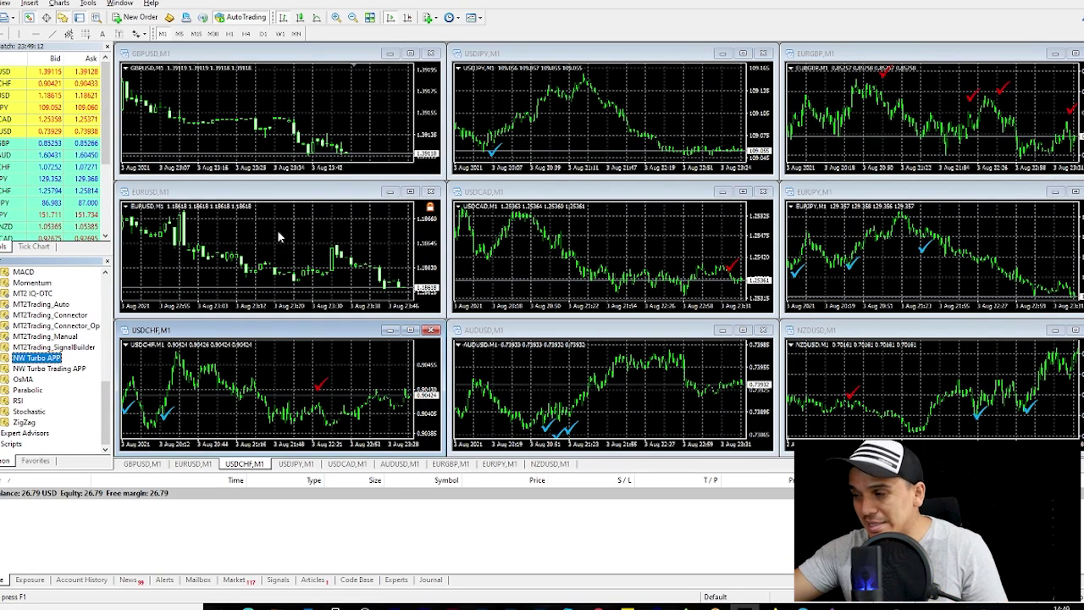
left_click(583, 260)
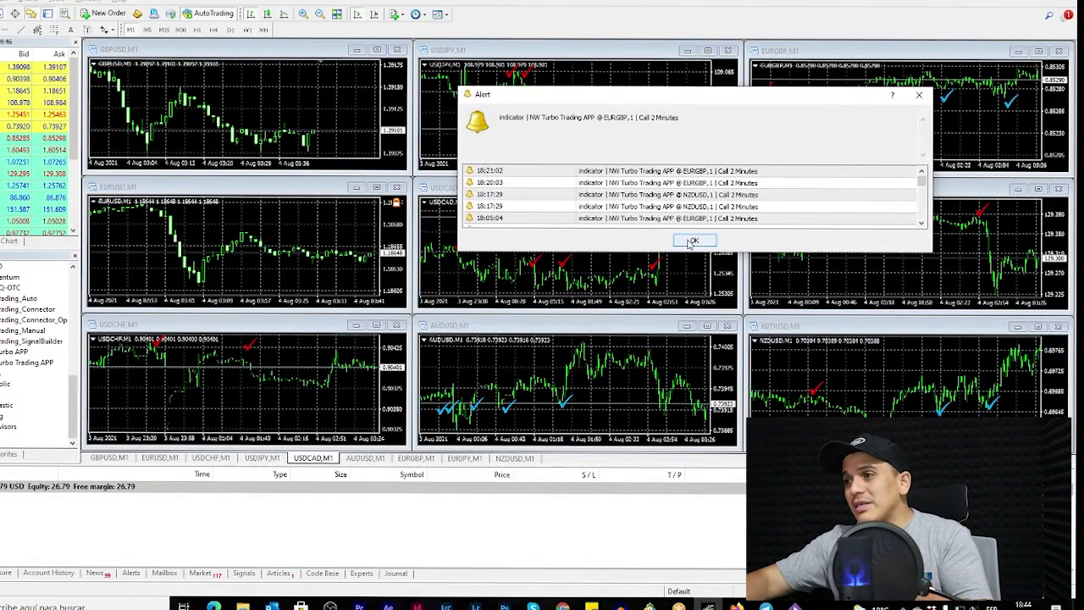
Close the NW Turbo alert window in MetaTrader 4
left_click(693, 241)
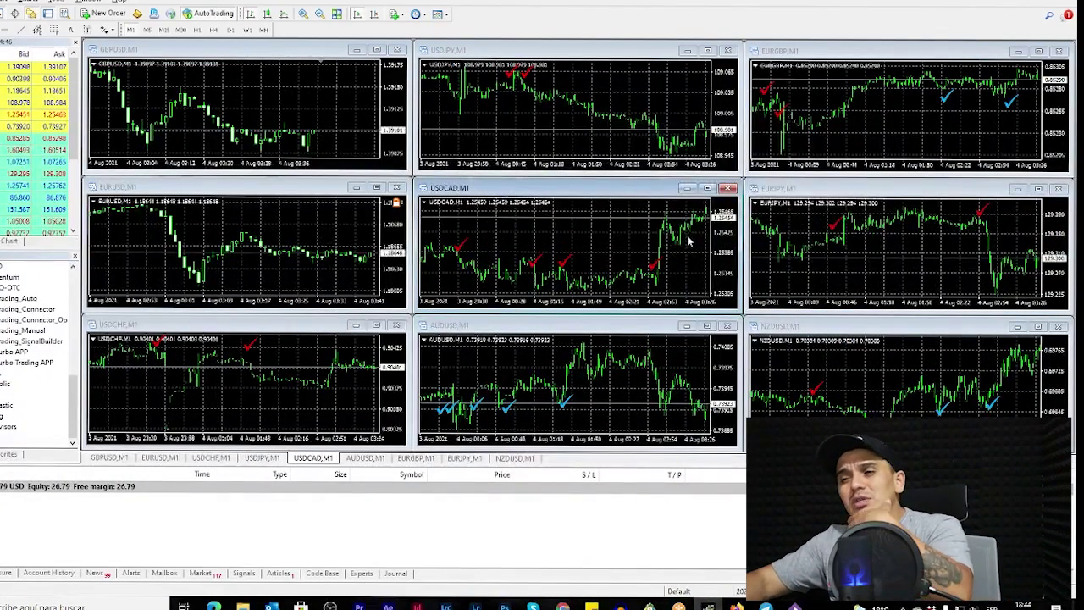